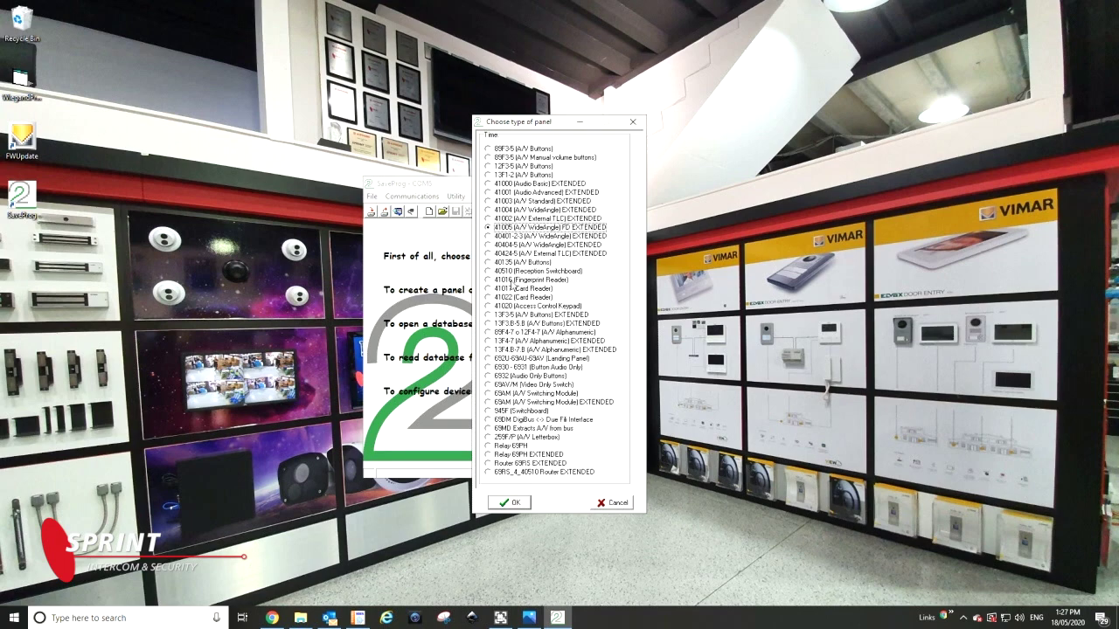
- Read the database from the entrance panel into the existing Mosman.bin file in the Demo folder and open the file
{"action": "left_click", "coordinate": [624, 502]}
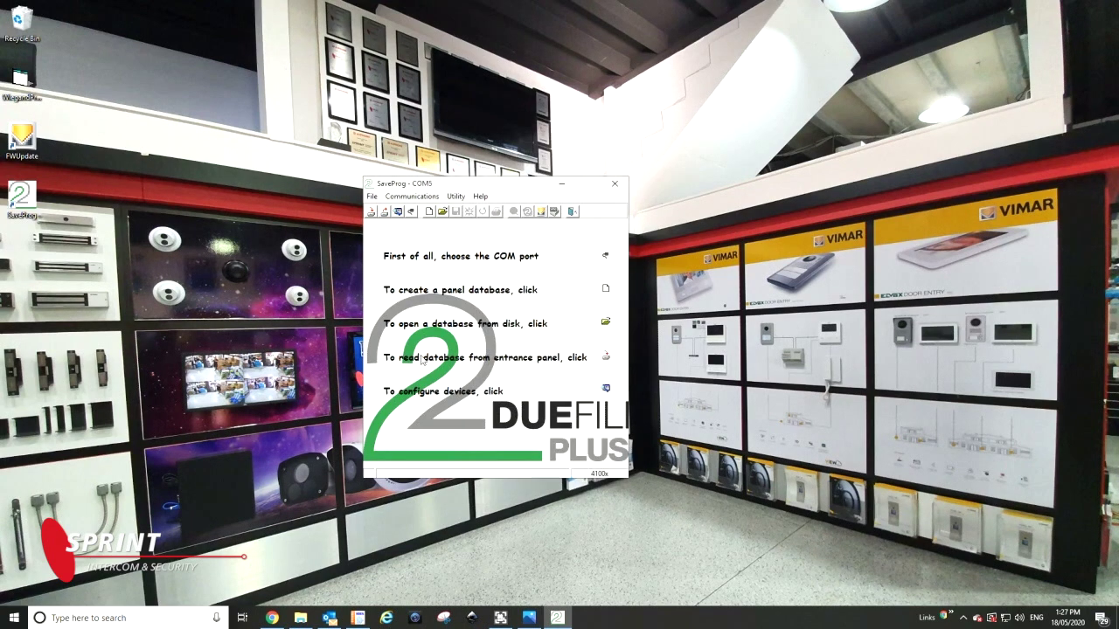
{"action": "left_click", "coordinate": [606, 356]}
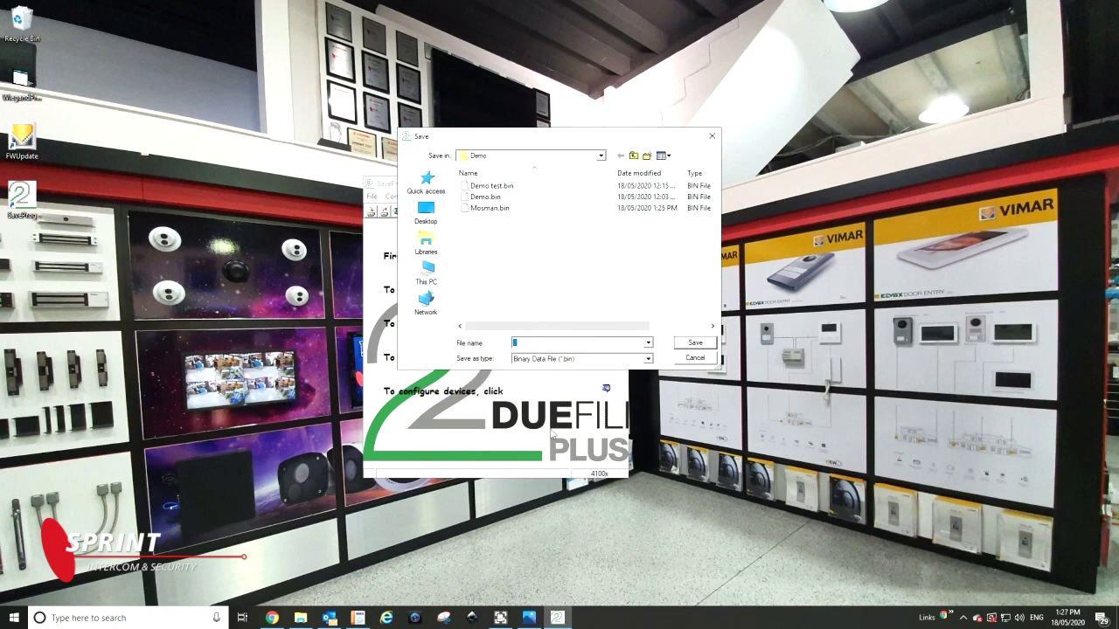
{"action": "left_click", "coordinate": [489, 209]}
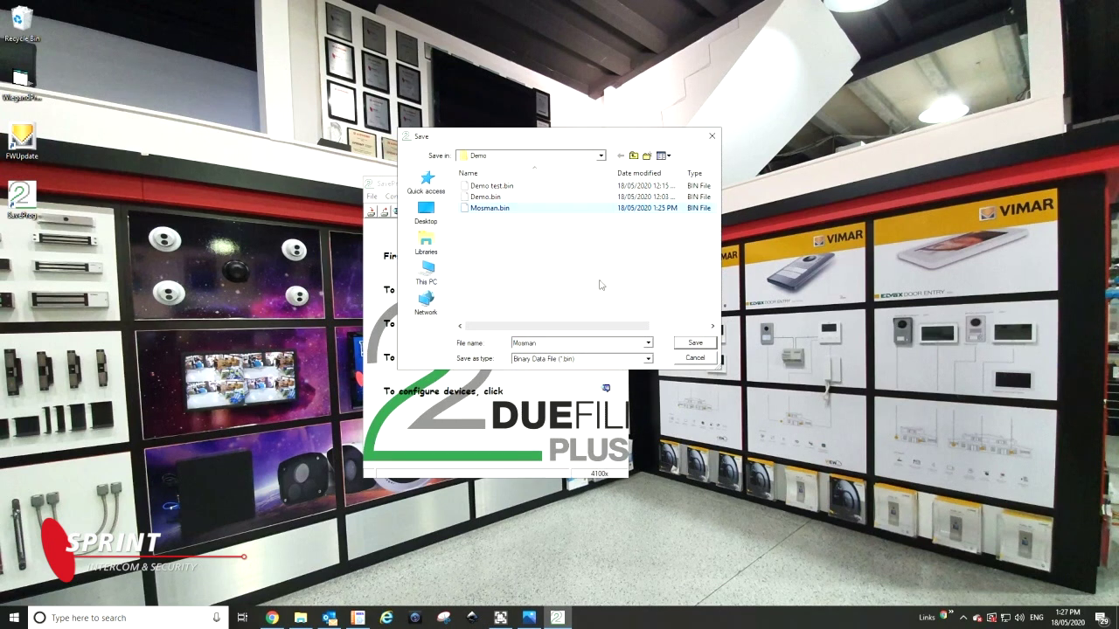
{"action": "left_click", "coordinate": [695, 344]}
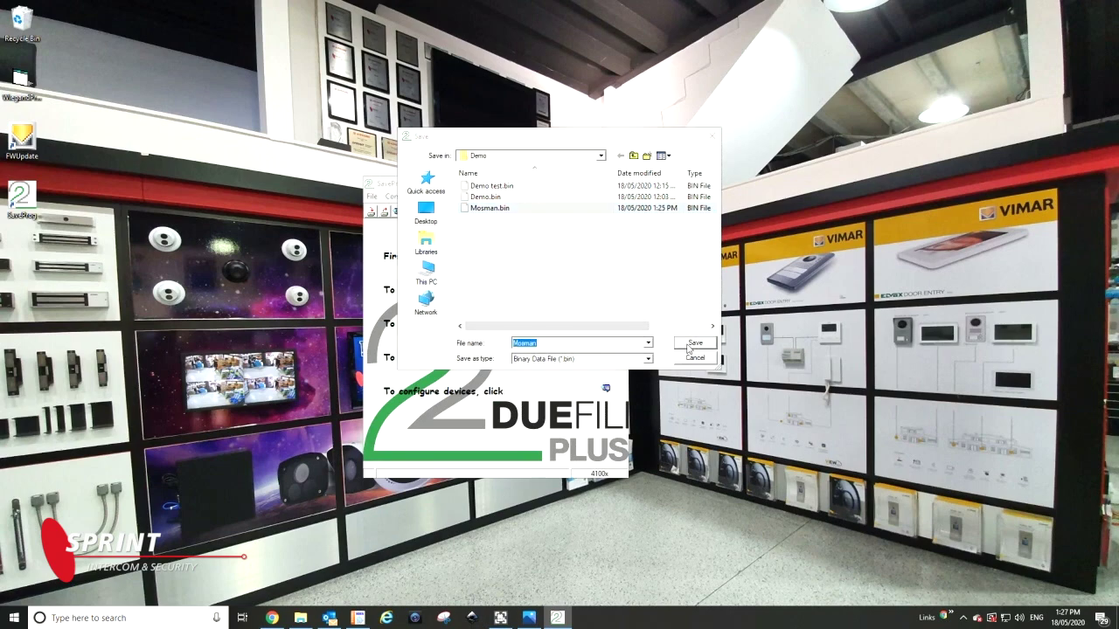
{"action": "left_click", "coordinate": [606, 310]}
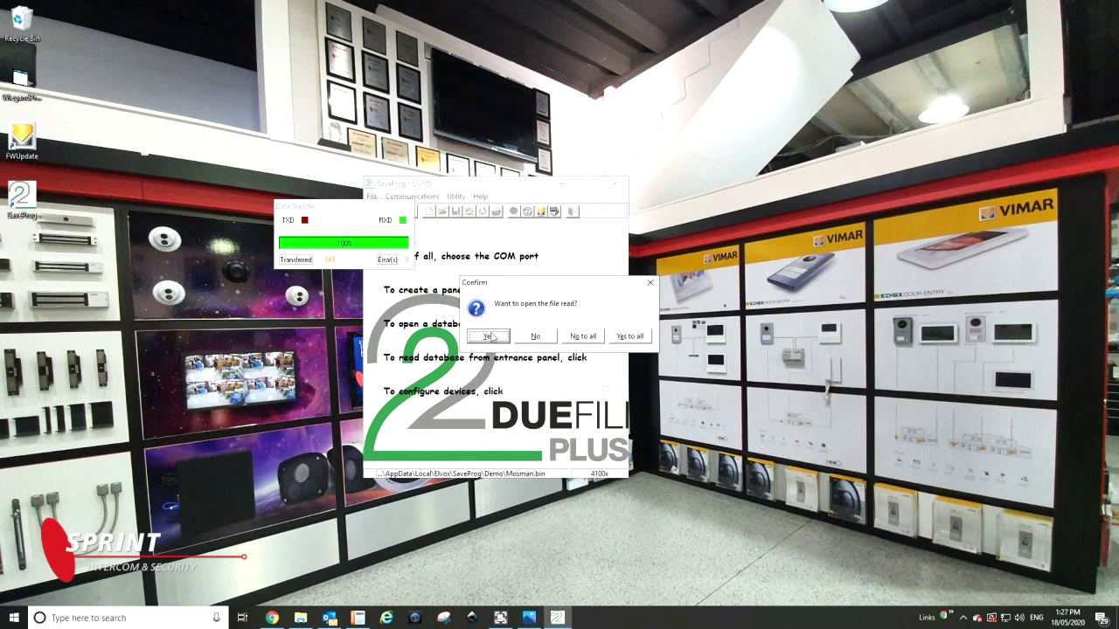
{"action": "left_click", "coordinate": [487, 336]}
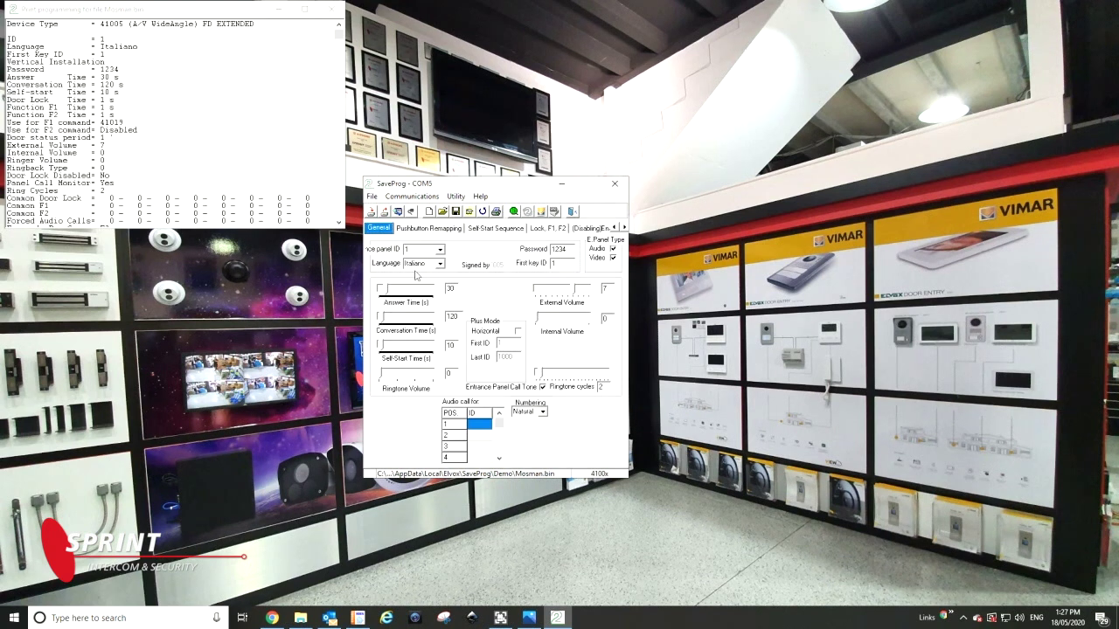
- Set the entrance panel's language to English and open the ringtone cycles value for editing
{"action": "left_click", "coordinate": [441, 265]}
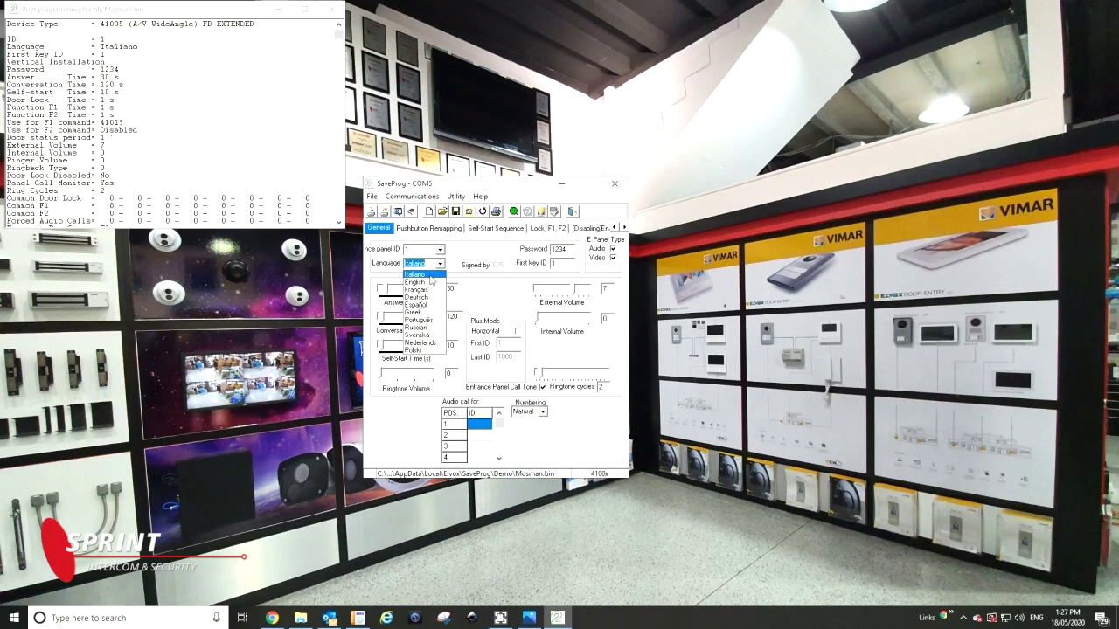
{"action": "left_click", "coordinate": [425, 282]}
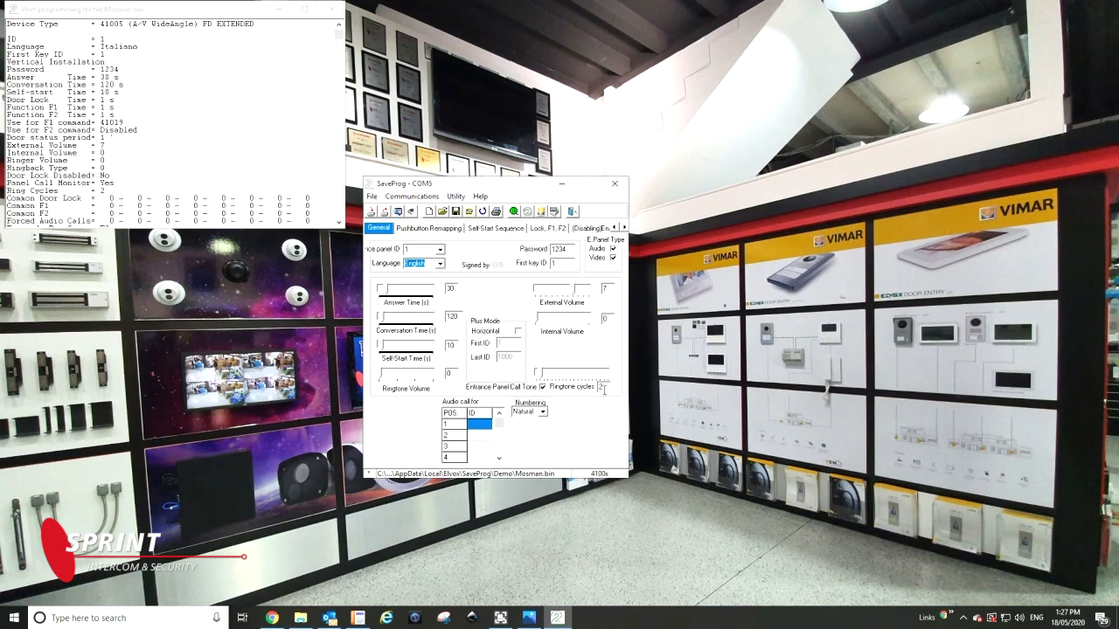
{"action": "double_click", "coordinate": [601, 387]}
{"action": "key", "text": "Tab"}
- Set the door lock time to 7 seconds
{"action": "left_click", "coordinate": [549, 228]}
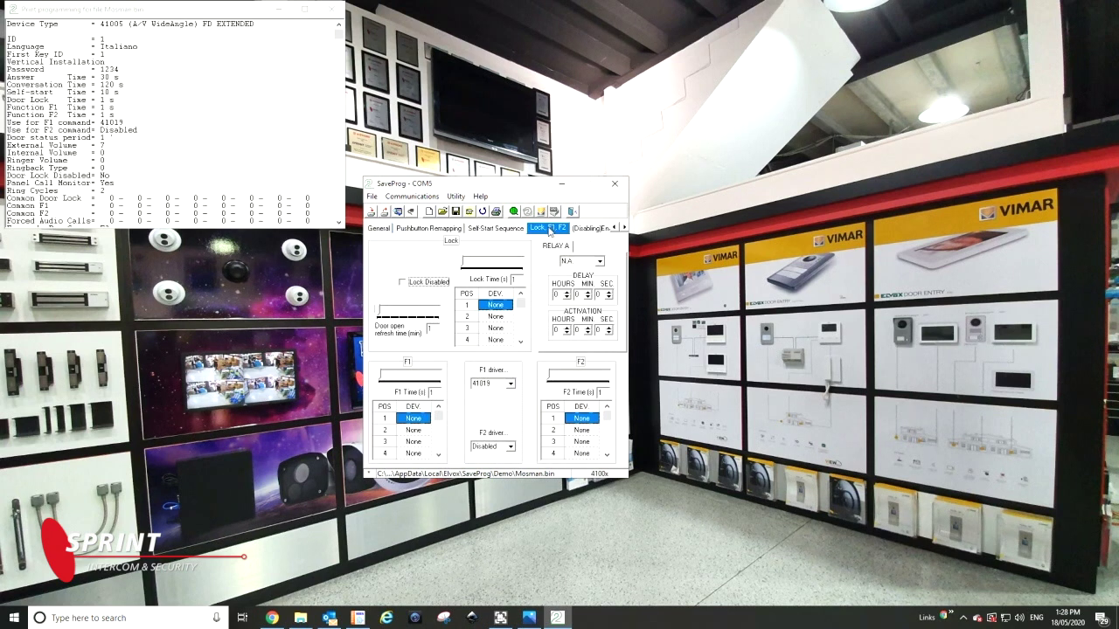
{"action": "left_click", "coordinate": [523, 278]}
{"action": "type", "text": "7"}
- Open the Modules 4101x settings and bring up the Elvox Buttons3.png photo in Photos for reference
{"action": "left_click", "coordinate": [624, 228]}
{"action": "left_click", "coordinate": [624, 228]}
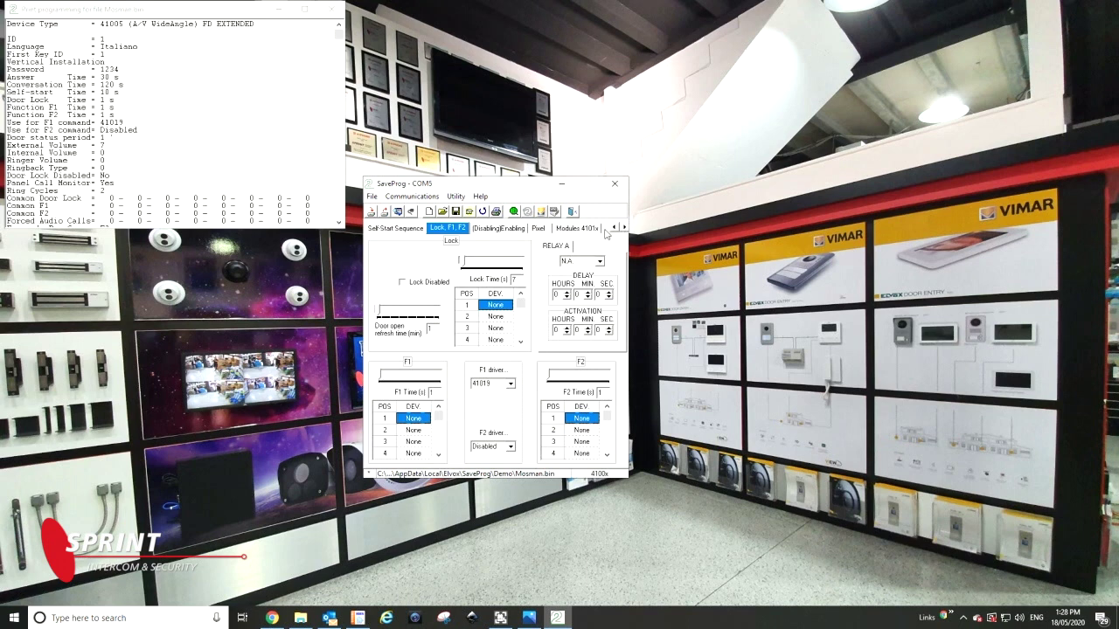
{"action": "left_click", "coordinate": [586, 229]}
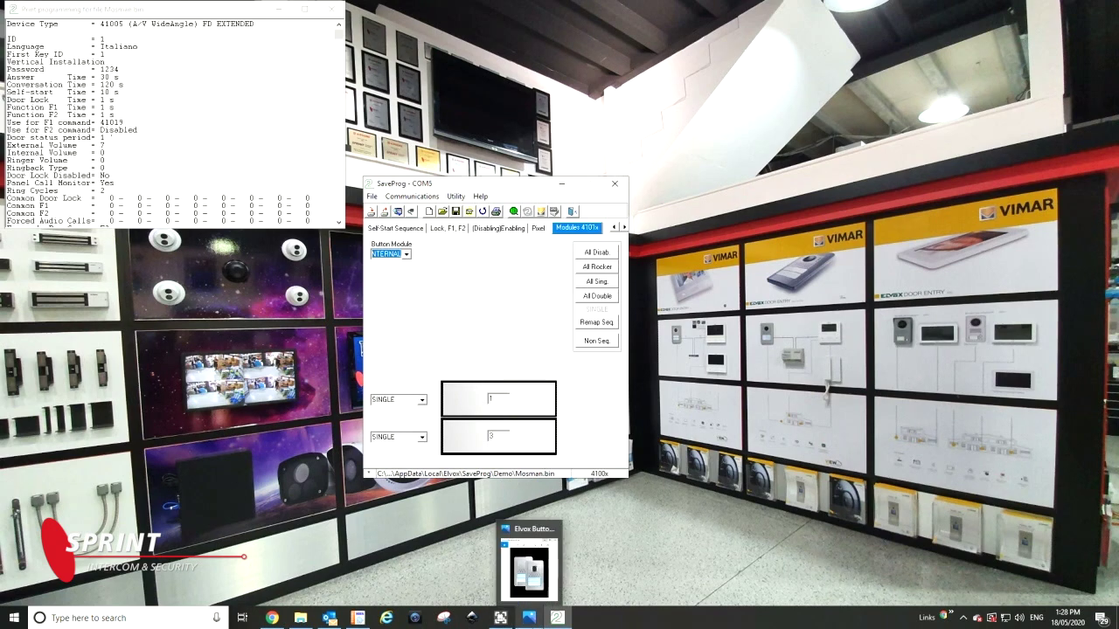
{"action": "left_click", "coordinate": [530, 624]}
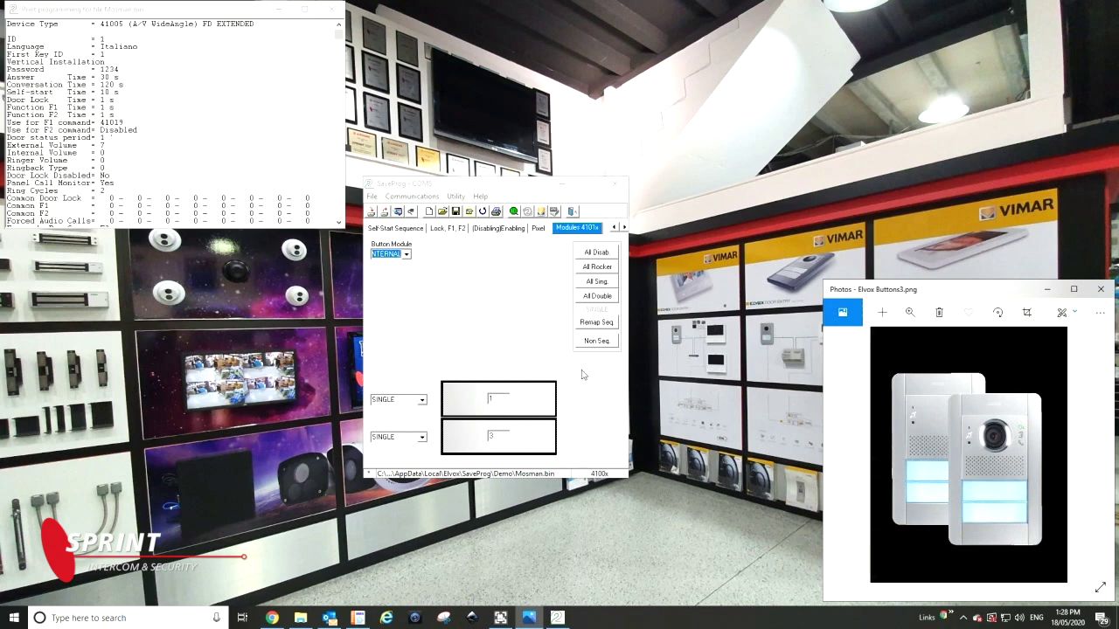
- Convert all module buttons to the double type
{"action": "left_click", "coordinate": [595, 298]}
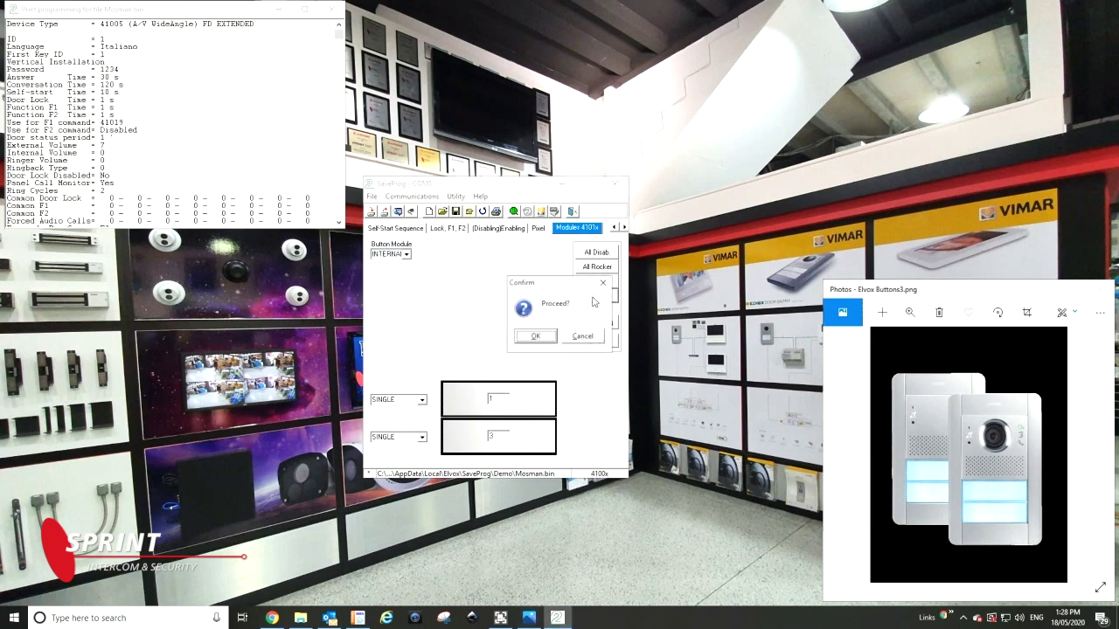
{"action": "left_click", "coordinate": [547, 333]}
{"action": "left_click", "coordinate": [569, 340]}
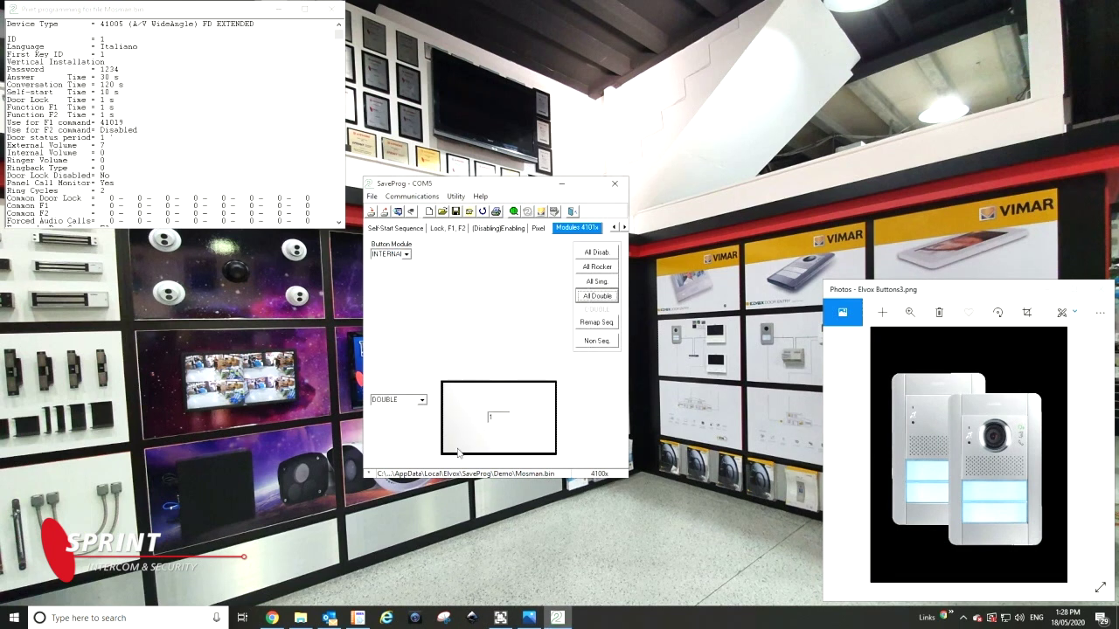
- Convert all module buttons to the rocker type
{"action": "left_click", "coordinate": [597, 267]}
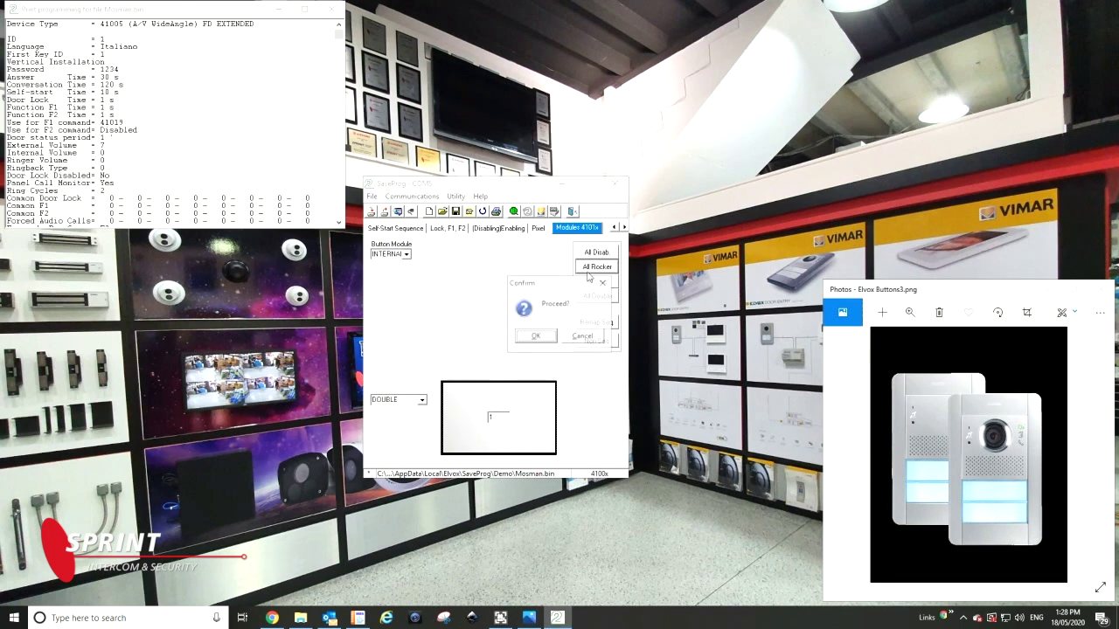
{"action": "left_click", "coordinate": [537, 336]}
{"action": "left_click", "coordinate": [559, 337]}
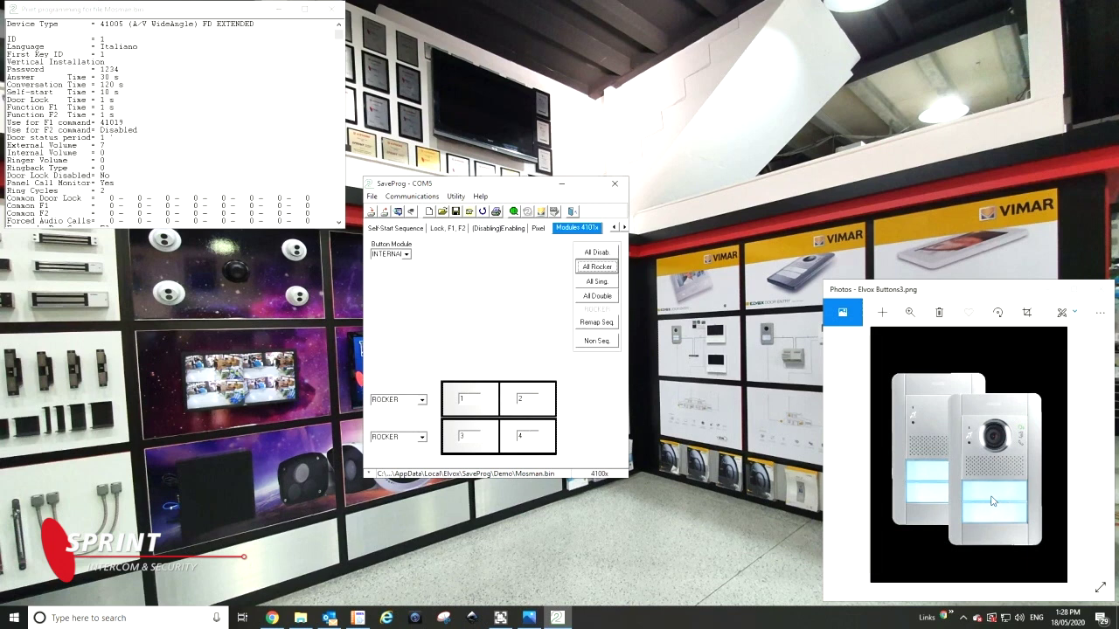
- Convert all module buttons to the single type and set the internal module's upper button to NONE
{"action": "left_click", "coordinate": [597, 281]}
{"action": "left_click", "coordinate": [538, 336]}
{"action": "left_click", "coordinate": [554, 341]}
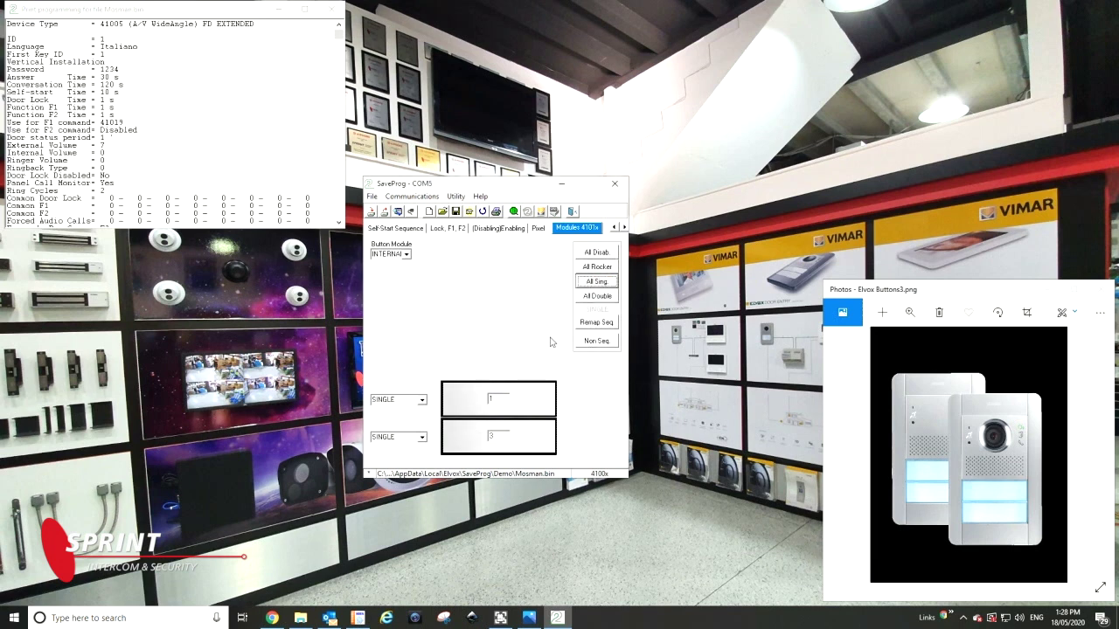
{"action": "left_click", "coordinate": [422, 400]}
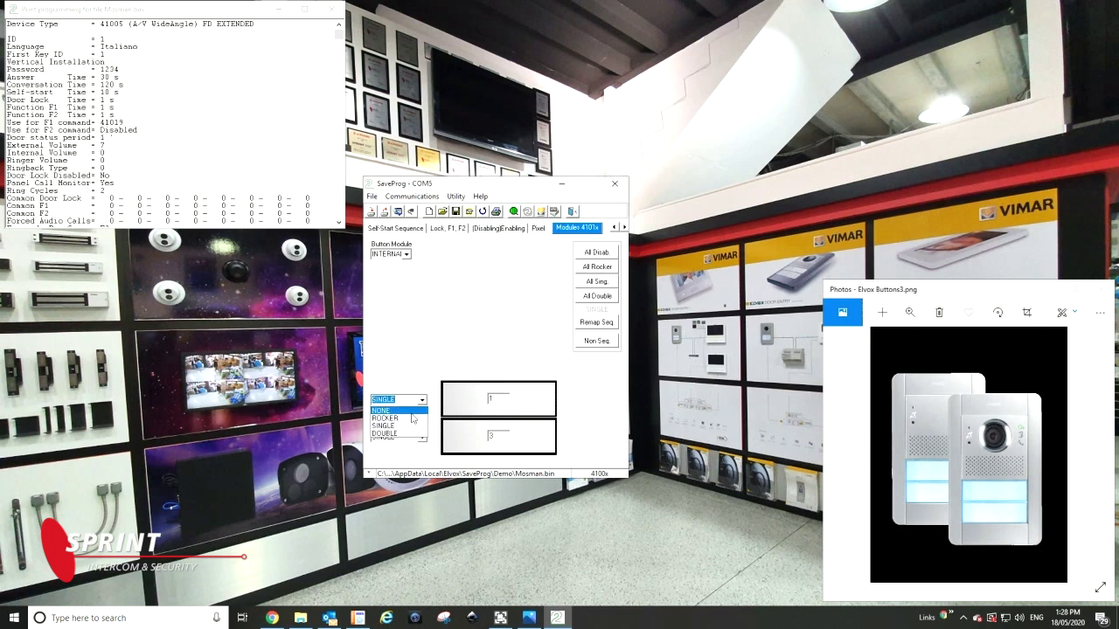
{"action": "left_click", "coordinate": [409, 411]}
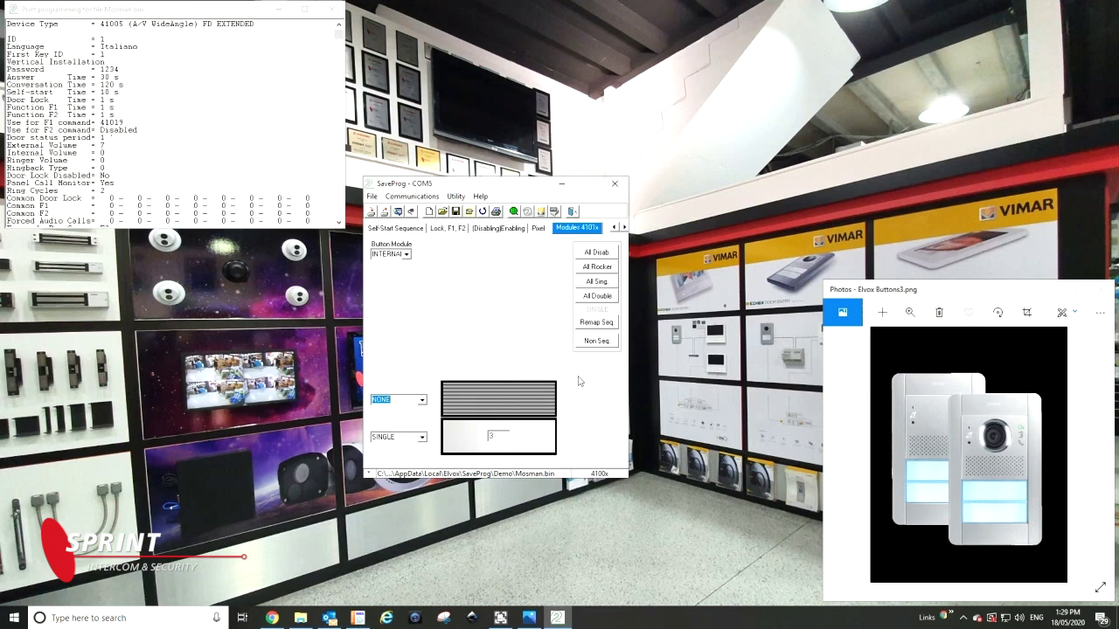
- Switch the reference photo to Elvox Buttons2.png and reset all module buttons to single
{"action": "left_click", "coordinate": [851, 455]}
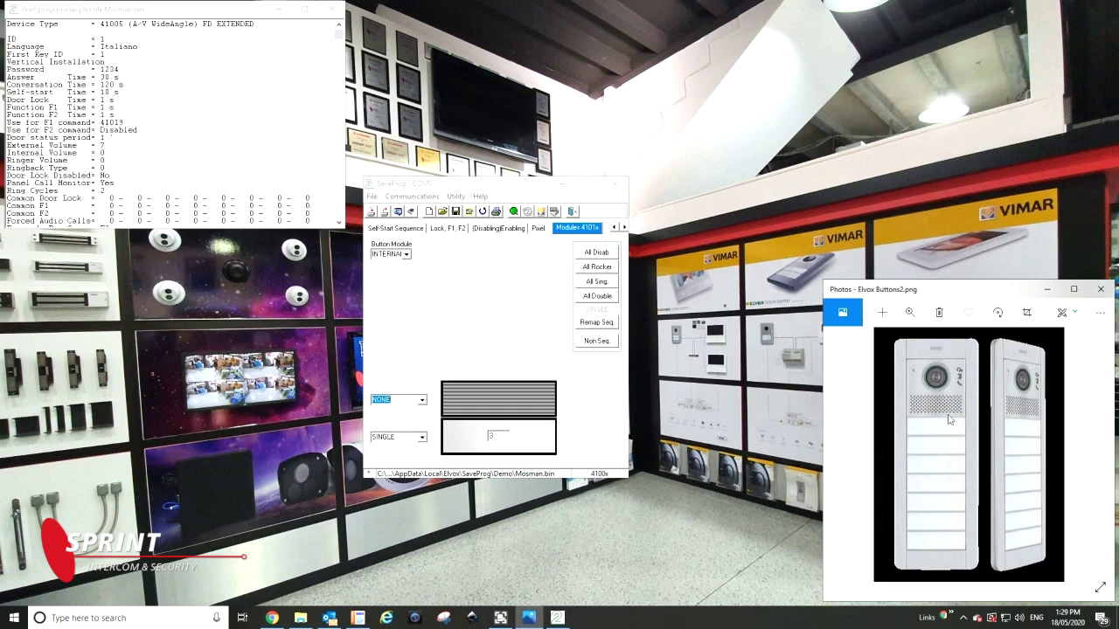
{"action": "left_click", "coordinate": [596, 282]}
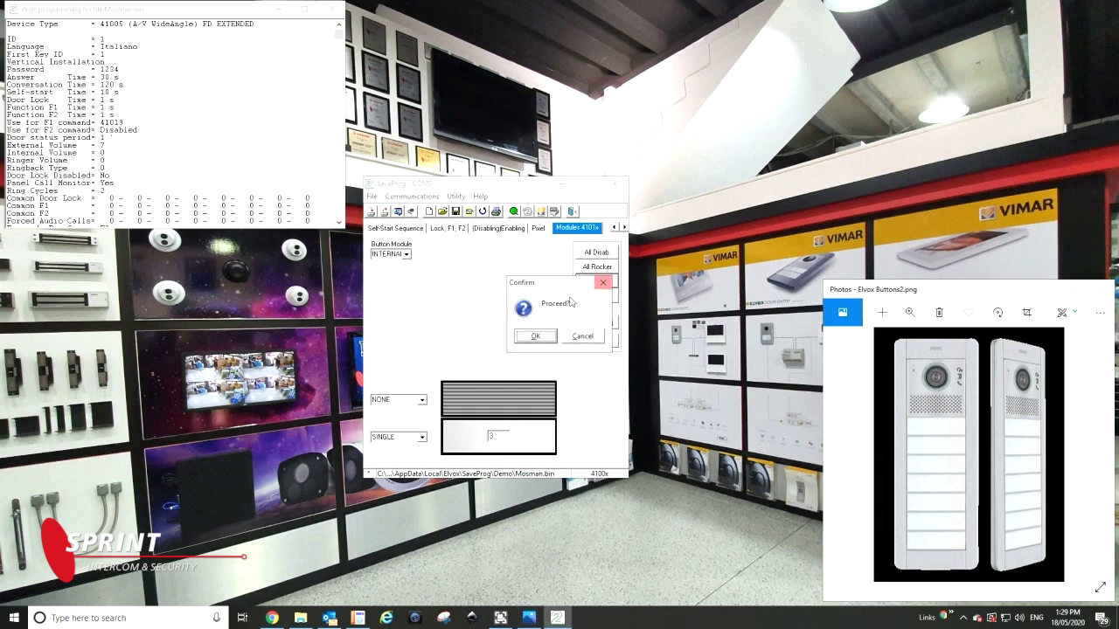
{"action": "left_click", "coordinate": [535, 336]}
{"action": "left_click", "coordinate": [560, 335]}
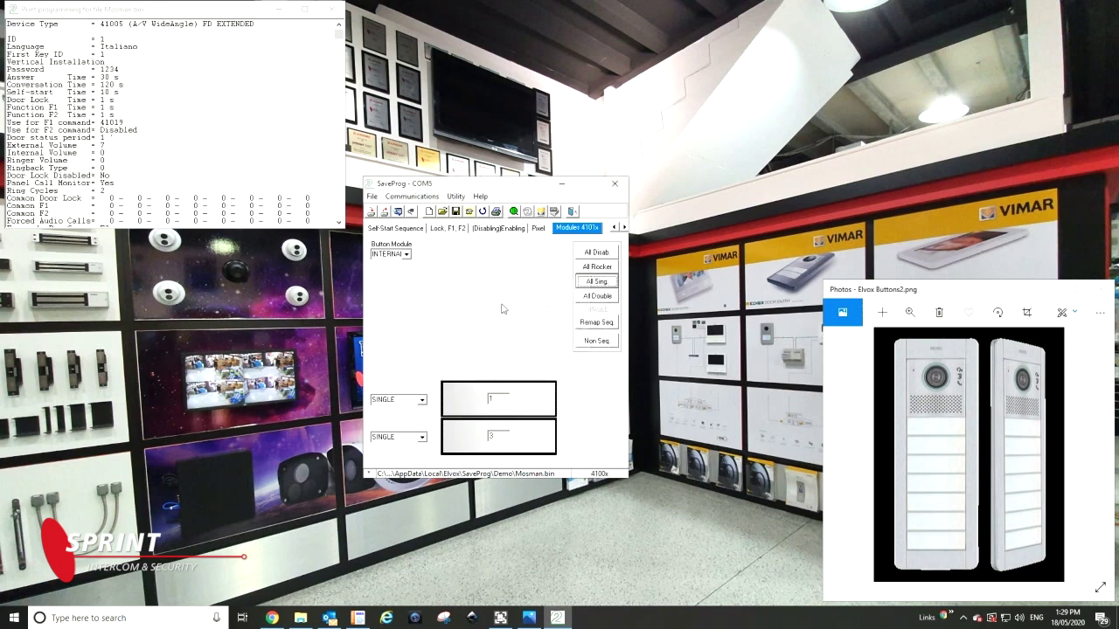
- Examine the IDs assigned to the single buttons of button module 1
{"action": "left_click", "coordinate": [406, 254]}
{"action": "left_click", "coordinate": [403, 275]}
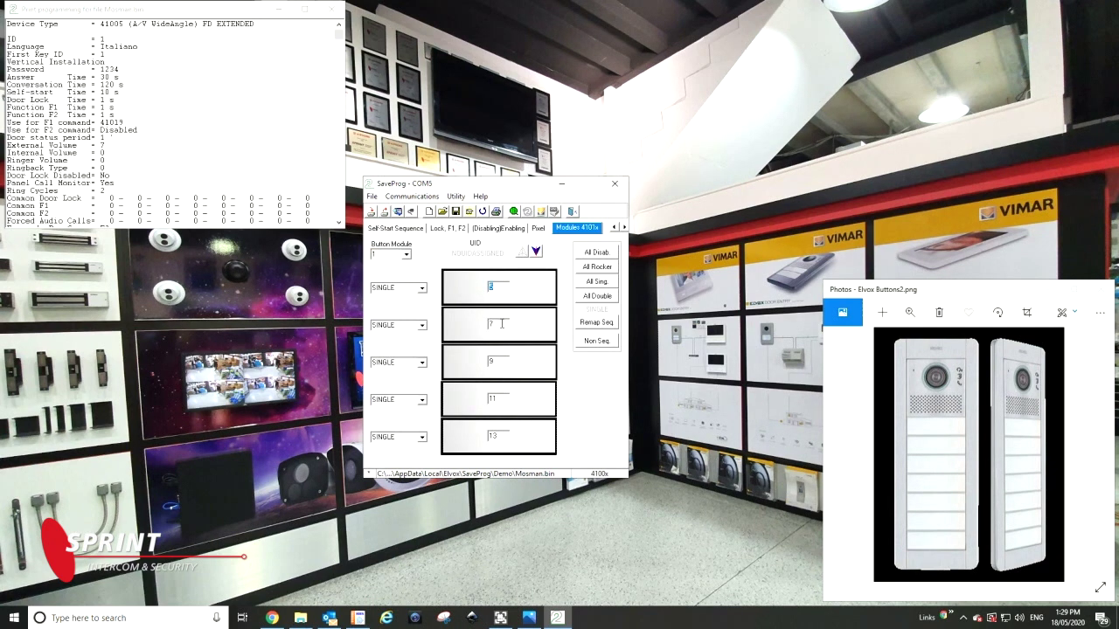
{"action": "left_click", "coordinate": [494, 402]}
{"action": "left_click", "coordinate": [503, 436]}
{"action": "left_click", "coordinate": [490, 323]}
- Apply the rocker type to all buttons, starting from button module 1
{"action": "left_click", "coordinate": [593, 269]}
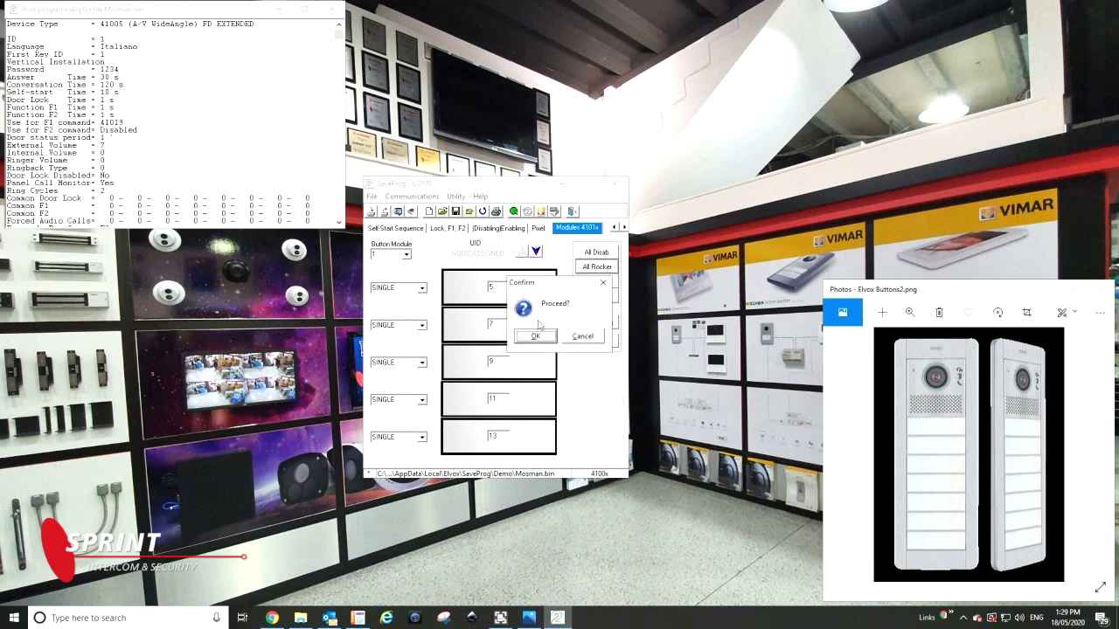
{"action": "left_click", "coordinate": [533, 335]}
{"action": "left_click", "coordinate": [558, 337]}
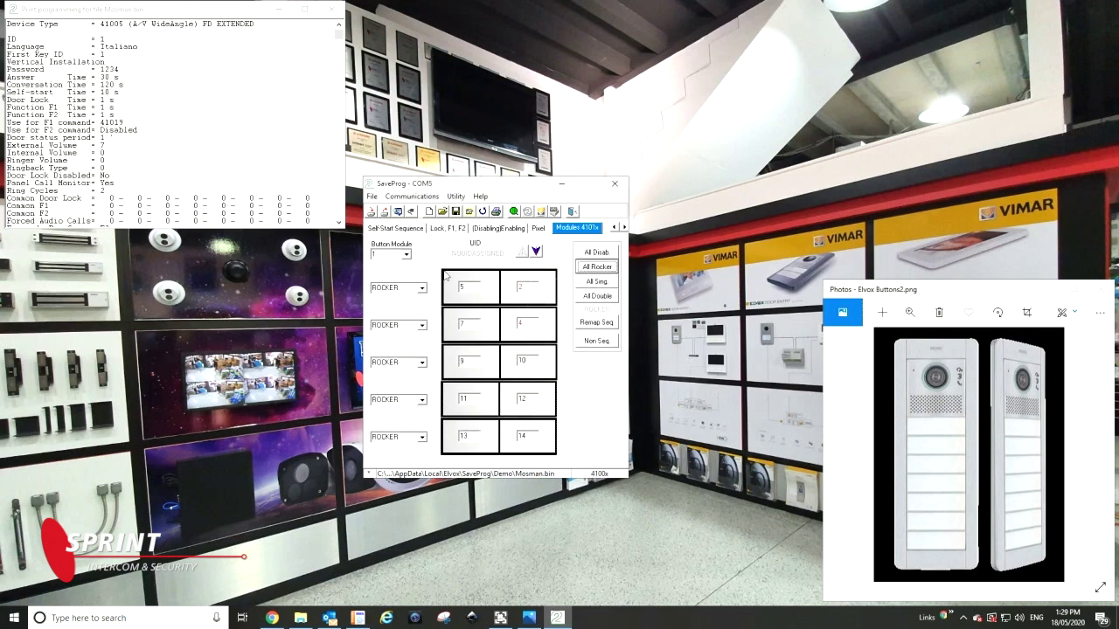
- Set both button rows of the internal module to NONE, with the Elvox Buttons'.png photo shown for reference
{"action": "left_click", "coordinate": [404, 256]}
{"action": "left_click", "coordinate": [406, 254]}
{"action": "left_click", "coordinate": [400, 264]}
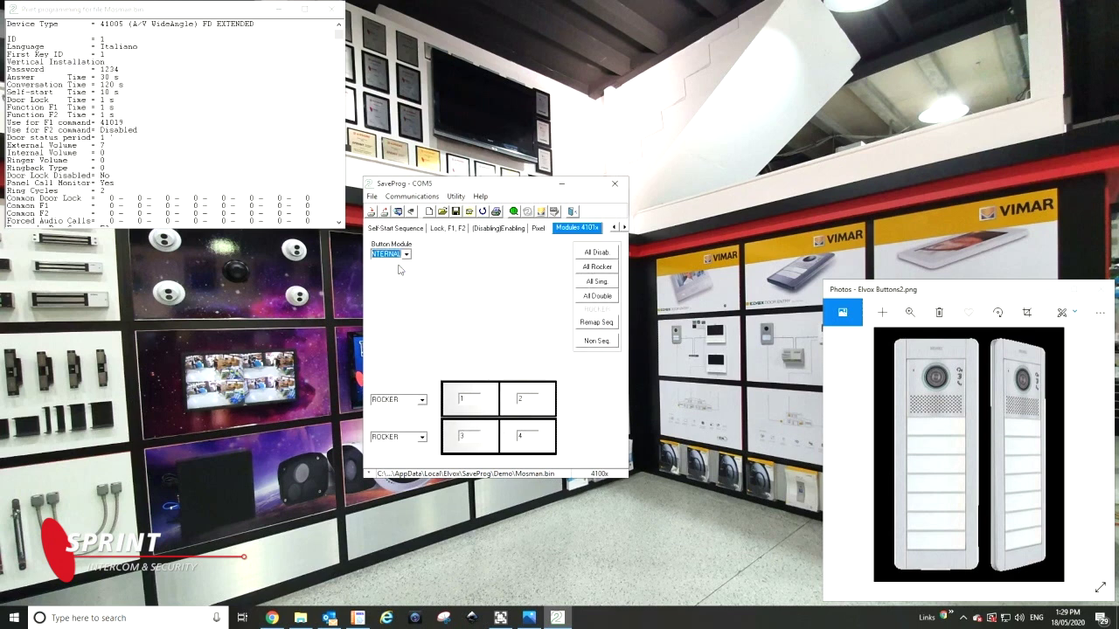
{"action": "left_click", "coordinate": [848, 454]}
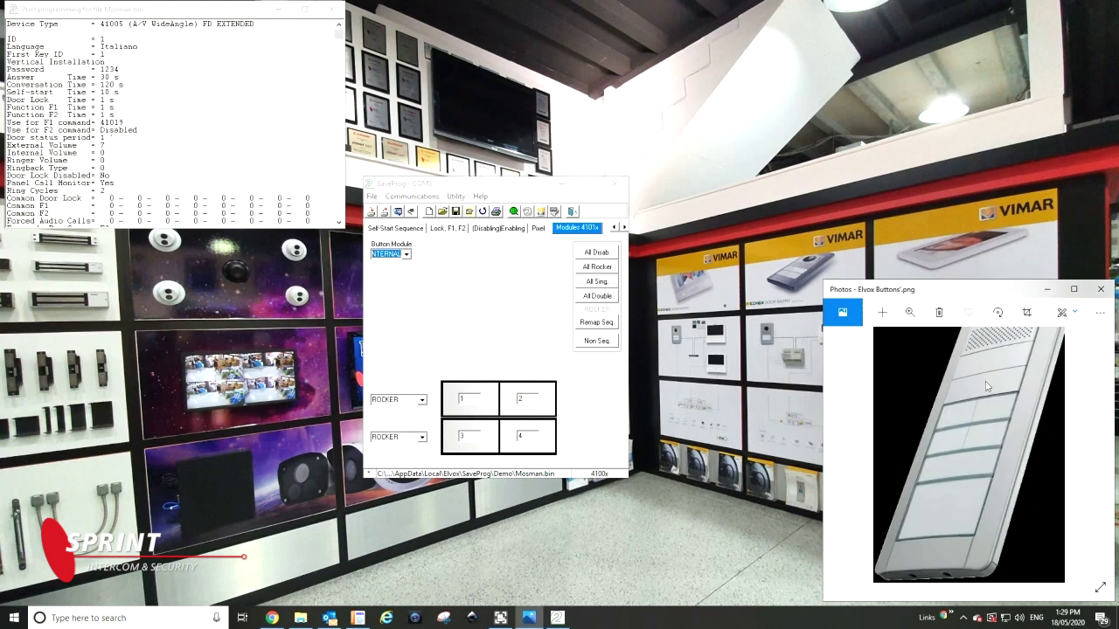
{"action": "left_click", "coordinate": [423, 399]}
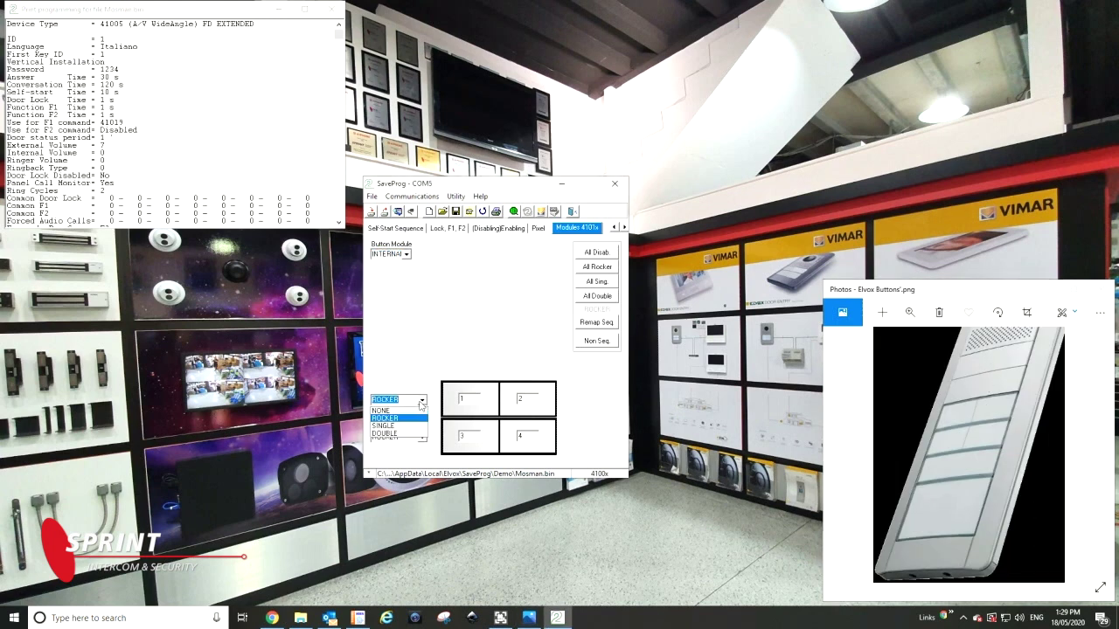
{"action": "left_click", "coordinate": [416, 410]}
{"action": "left_click", "coordinate": [422, 438]}
{"action": "left_click", "coordinate": [416, 449]}
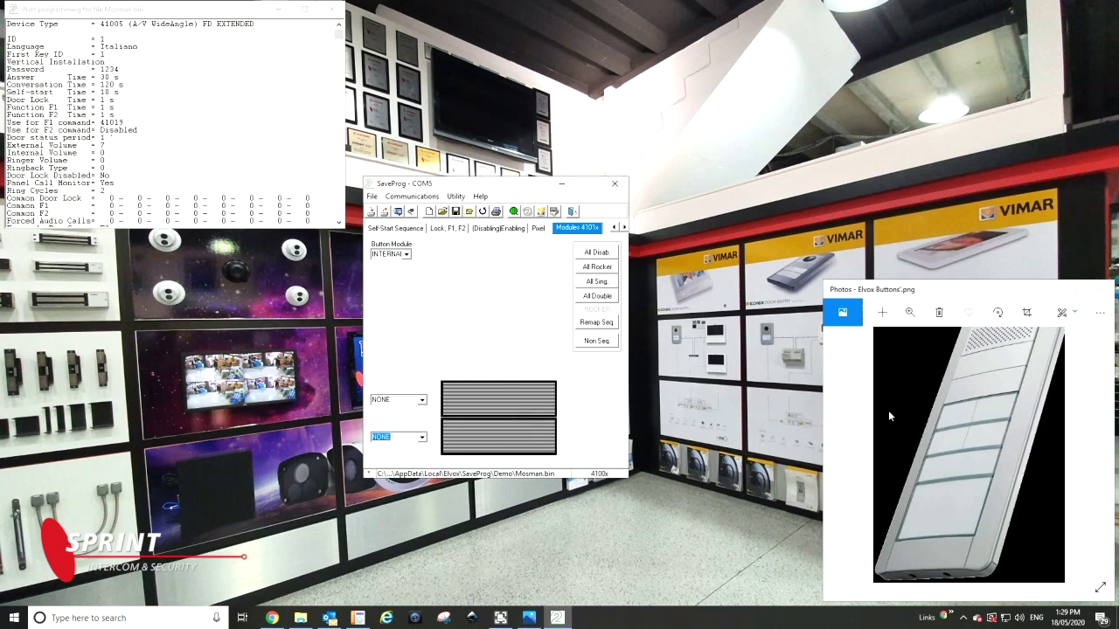
- Assign IDs 1, 2, 3 and 4 to the first two rocker rows of button module 1
{"action": "left_click", "coordinate": [406, 253]}
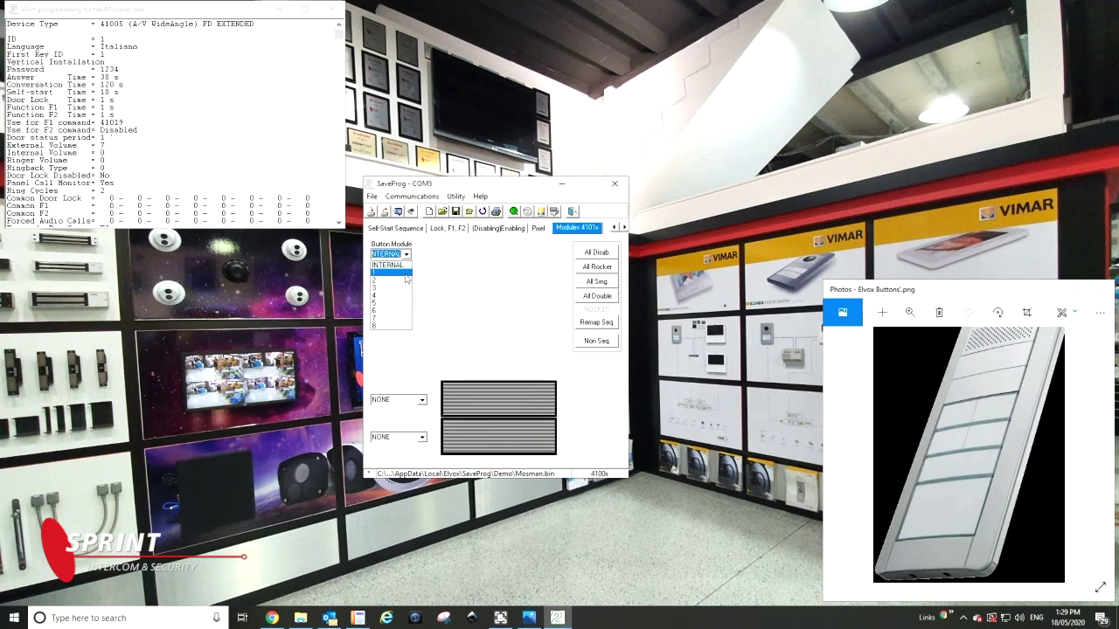
{"action": "left_click", "coordinate": [393, 271]}
{"action": "type", "text": "1"}
{"action": "key", "text": "Tab"}
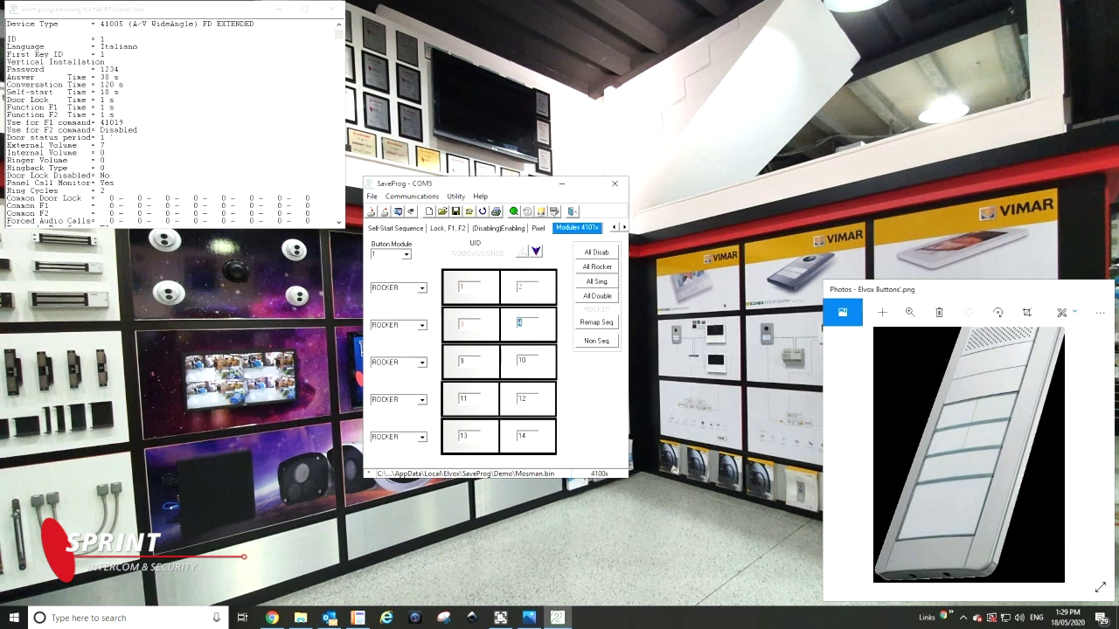
- Change the third row of button module 1 to a single button and the fourth row to a double button
{"action": "left_click", "coordinate": [422, 362]}
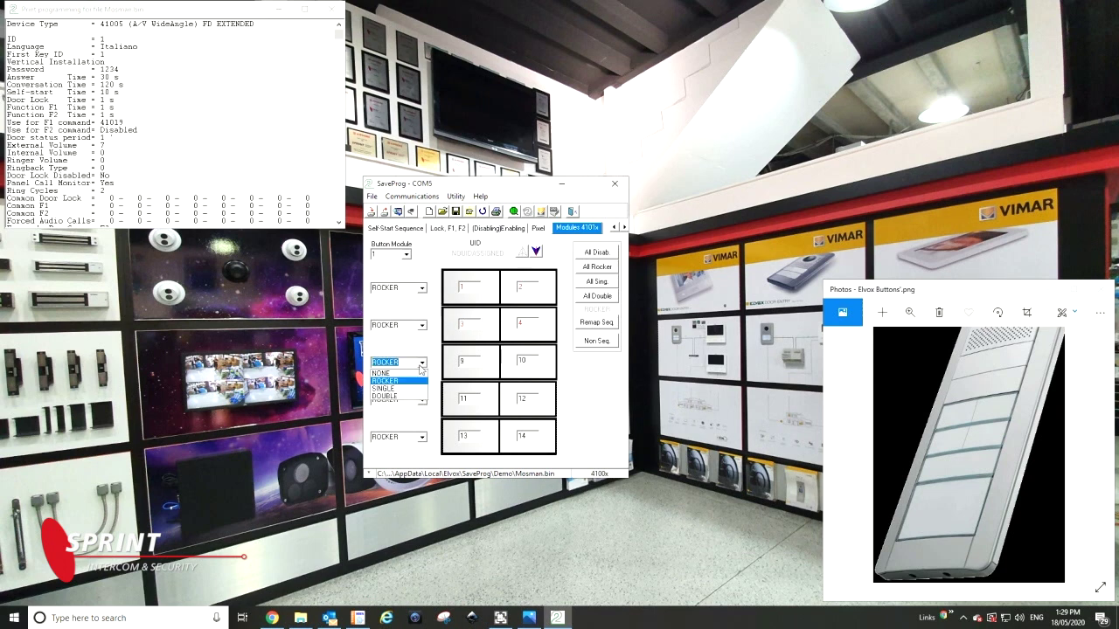
{"action": "left_click", "coordinate": [411, 390]}
{"action": "left_click", "coordinate": [422, 362]}
{"action": "left_click", "coordinate": [413, 389]}
{"action": "left_click", "coordinate": [422, 401]}
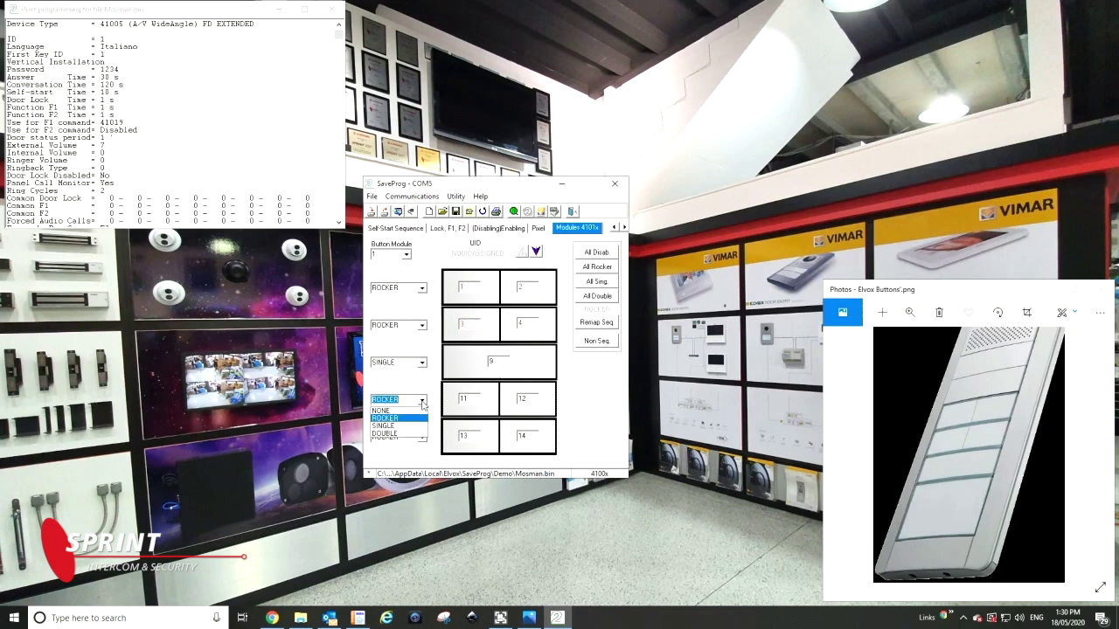
{"action": "left_click", "coordinate": [414, 433]}
- Set the ID of the single button in module 1 to 5
{"action": "left_click", "coordinate": [497, 366]}
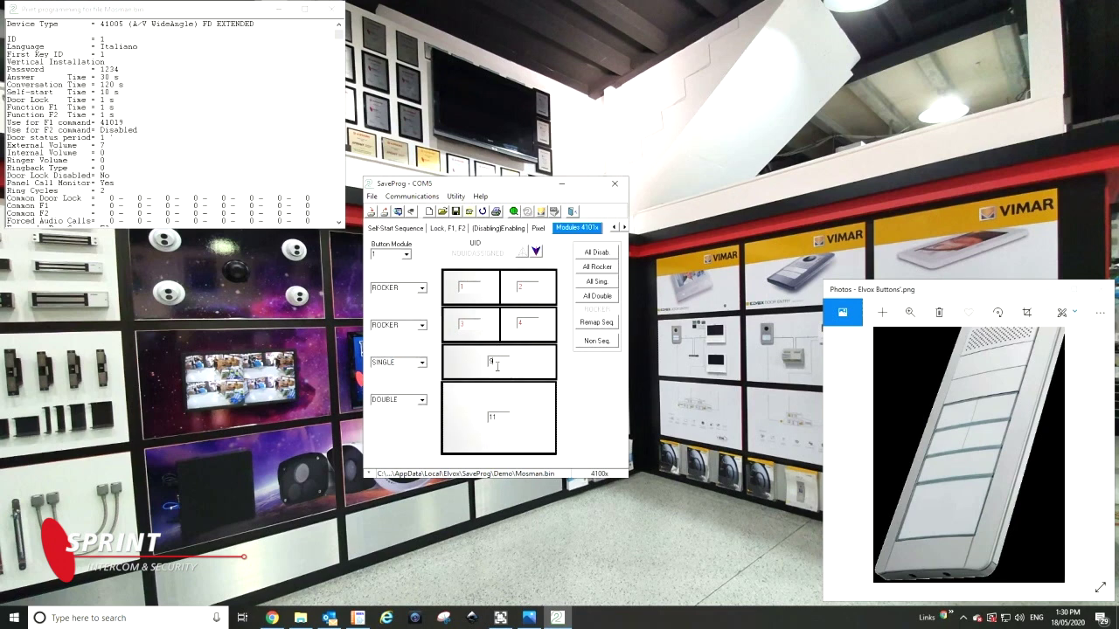
{"action": "type", "text": "5"}
{"action": "key", "text": "Tab"}
- Review the button layouts and IDs of button modules 2 and 1 and of the internal module
{"action": "left_click", "coordinate": [406, 255]}
{"action": "left_click", "coordinate": [393, 288]}
{"action": "left_click", "coordinate": [407, 254]}
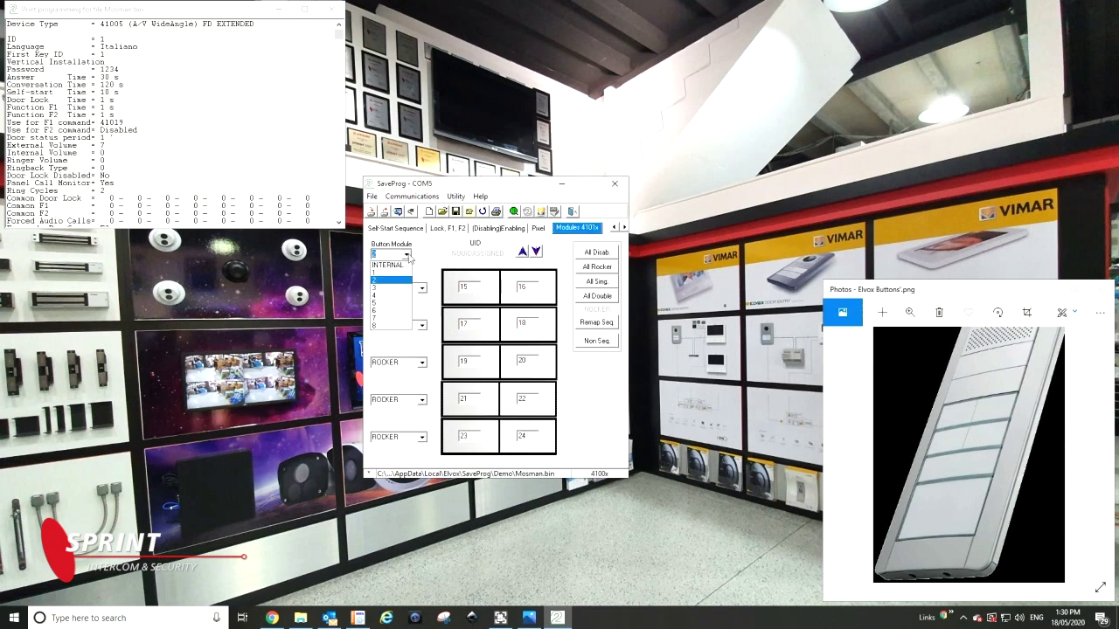
{"action": "left_click", "coordinate": [390, 273]}
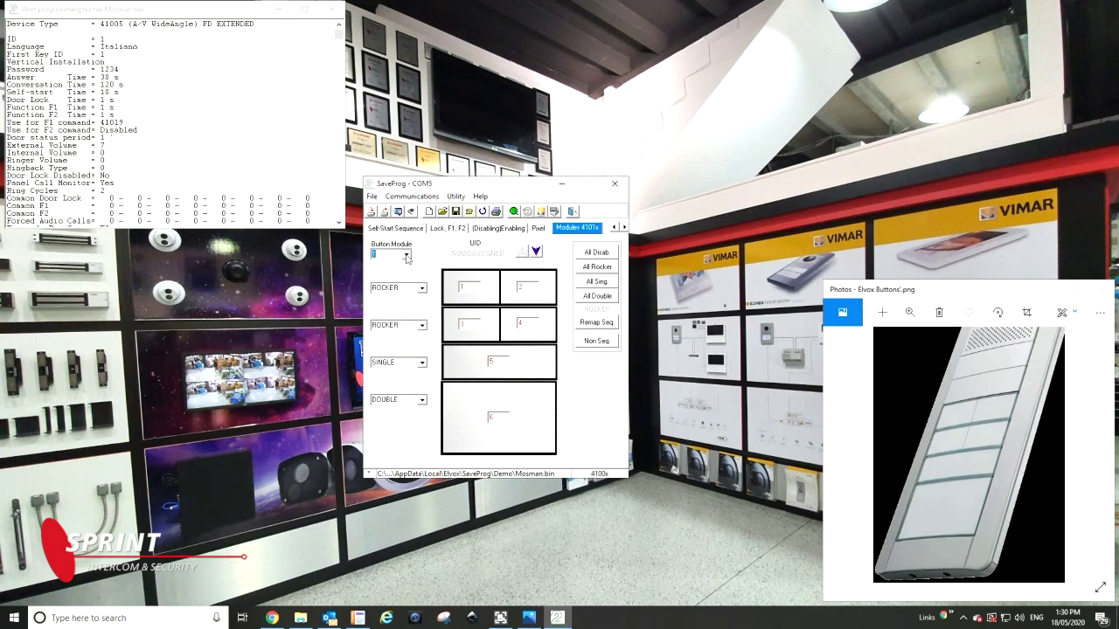
{"action": "left_click", "coordinate": [407, 255]}
{"action": "left_click", "coordinate": [389, 264]}
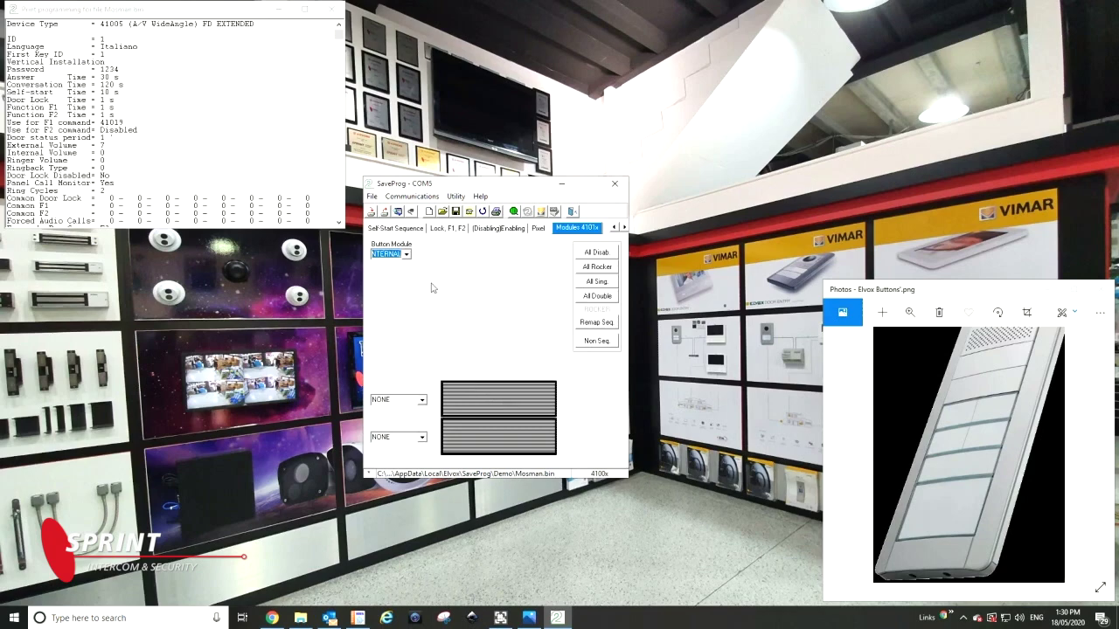
- Save the configuration as Mosman.bin in the Demo folder, replacing the existing file
{"action": "left_click", "coordinate": [373, 195]}
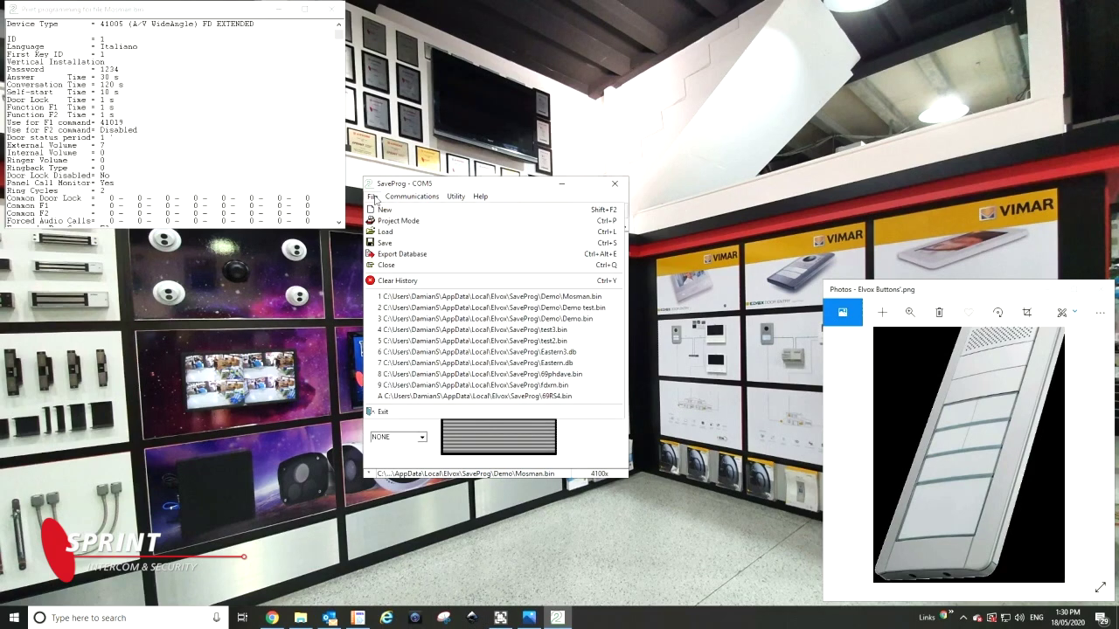
{"action": "left_click", "coordinate": [385, 243]}
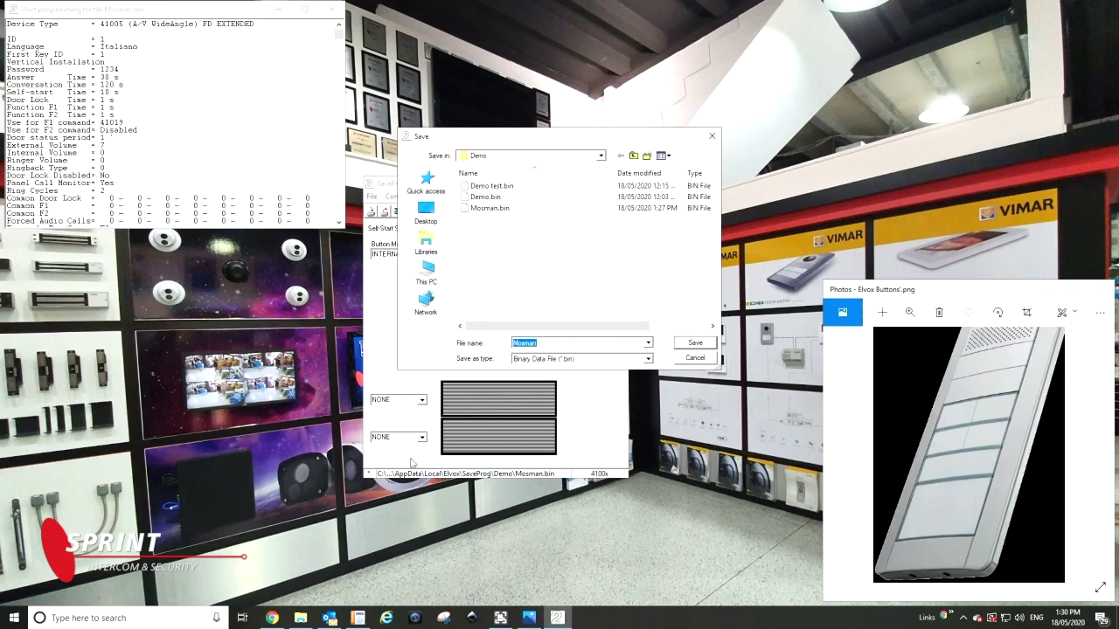
{"action": "left_click", "coordinate": [684, 345]}
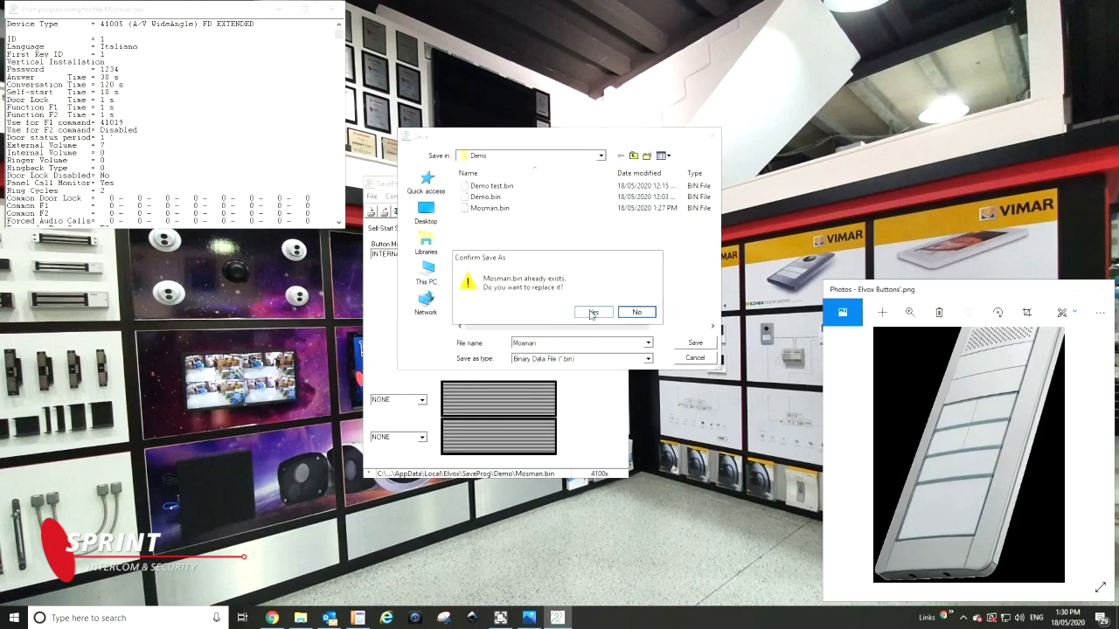
{"action": "left_click", "coordinate": [592, 314]}
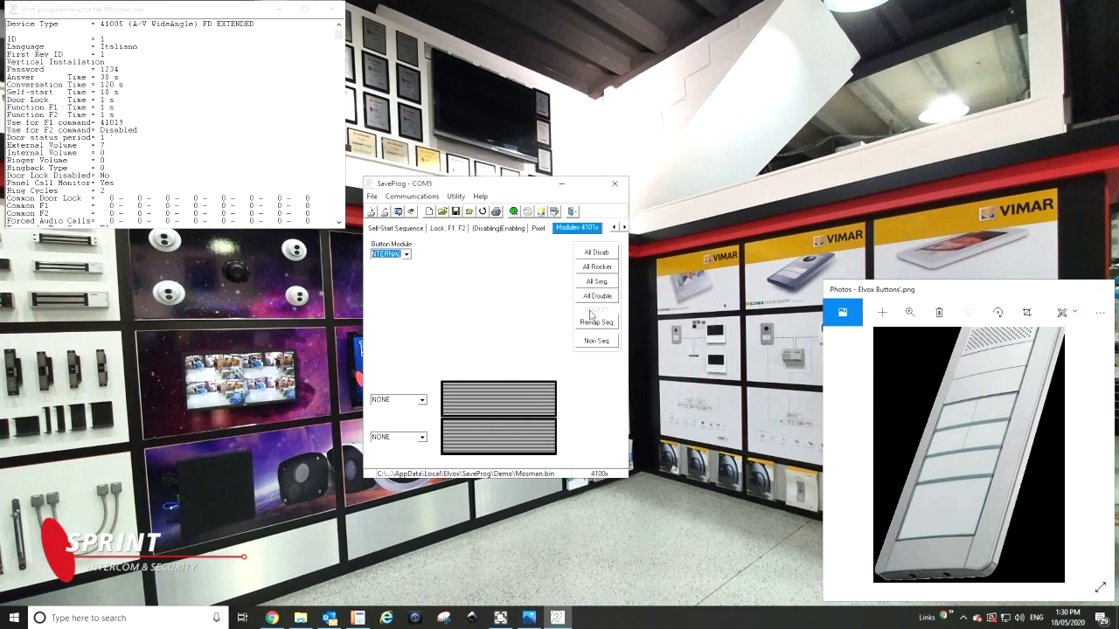
- Write the Mosman.bin database to the connected entrance panel and dismiss the transfer information dialog
{"action": "left_click", "coordinate": [409, 197]}
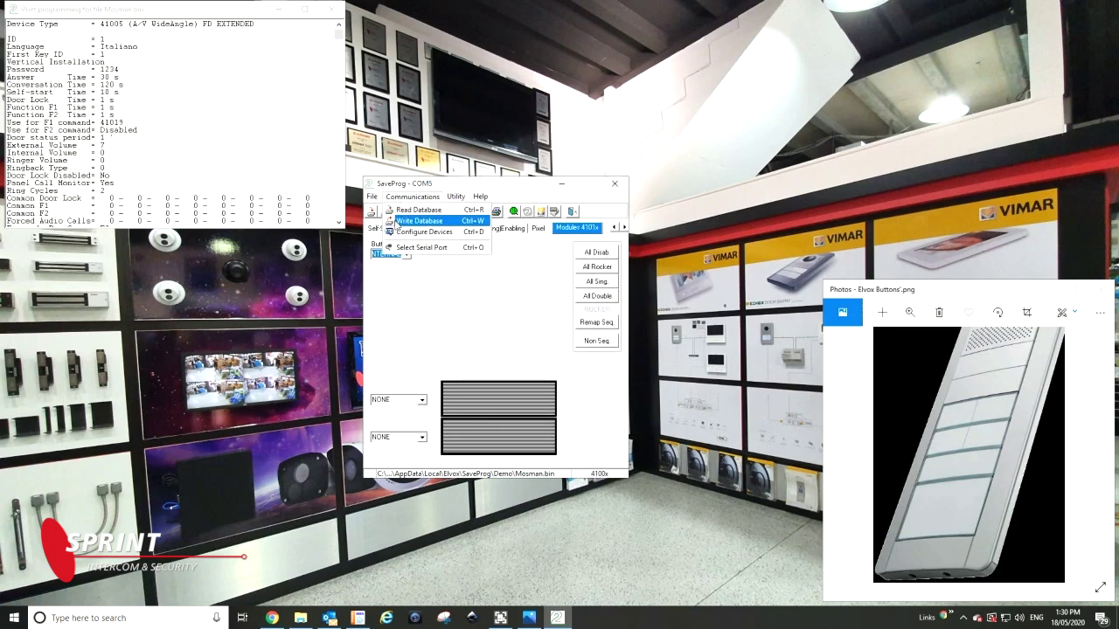
{"action": "left_click", "coordinate": [391, 224]}
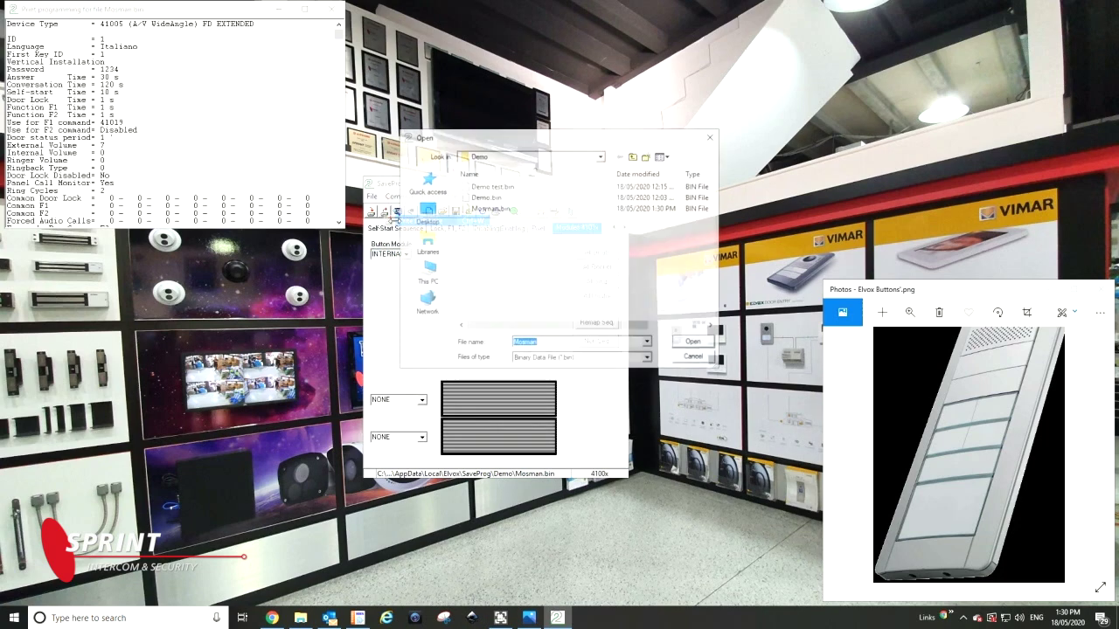
{"action": "left_click", "coordinate": [687, 346]}
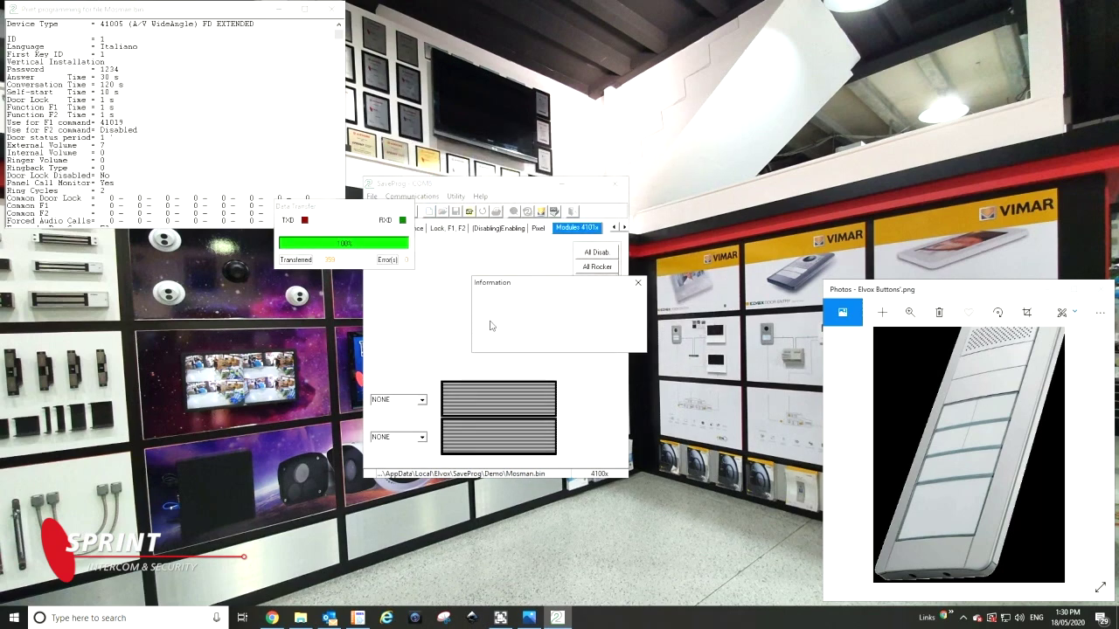
{"action": "left_click", "coordinate": [548, 339]}
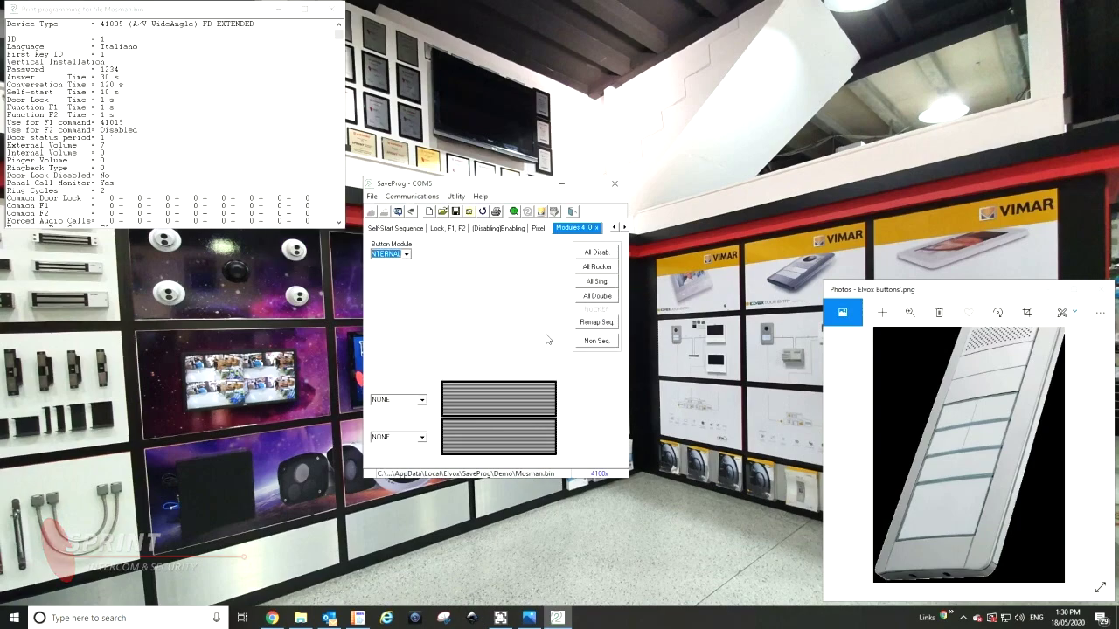